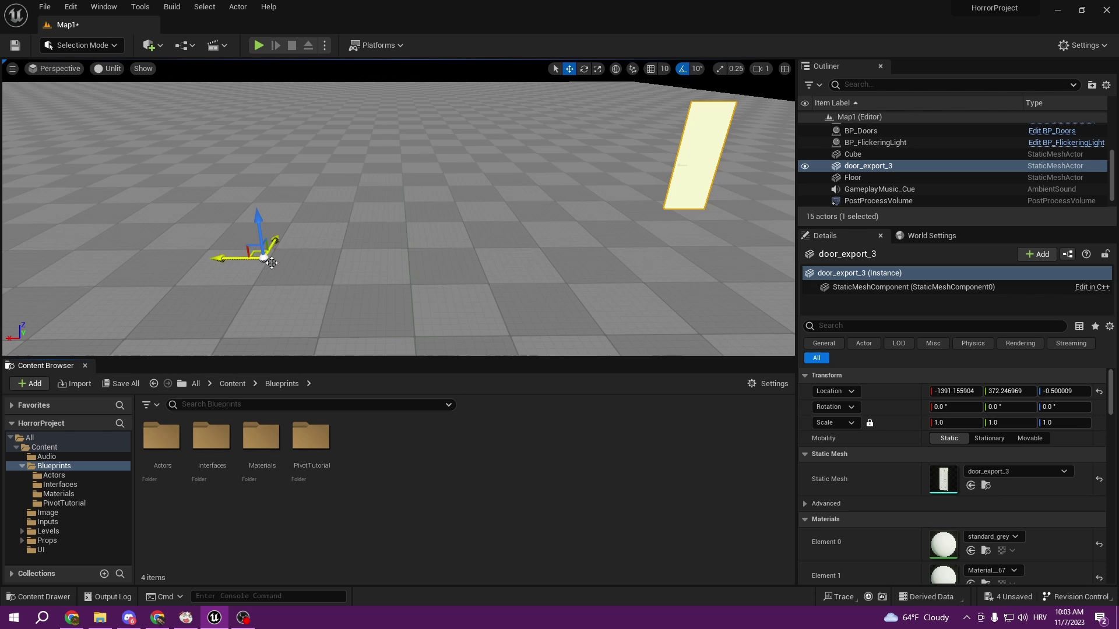
- Apply the DoorsMat material from the Materials folder to the door mesh in the level
double_click(261, 439)
drag(163, 431, 694, 159)
middle_drag(355, 251, 262, 237)
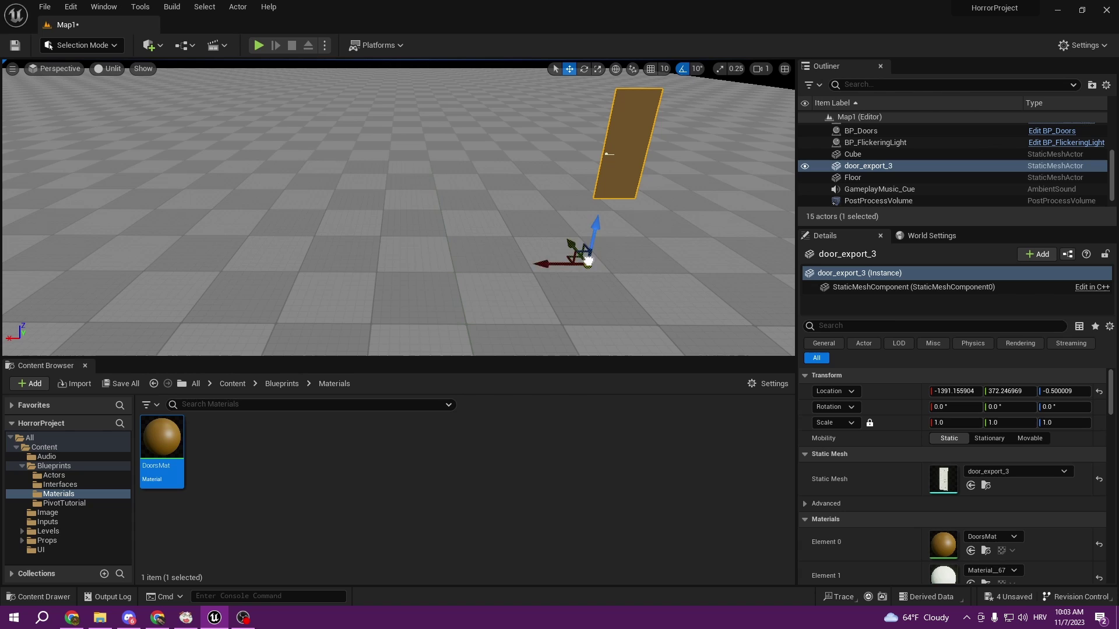
key(d)
right_drag(689, 205, 583, 172)
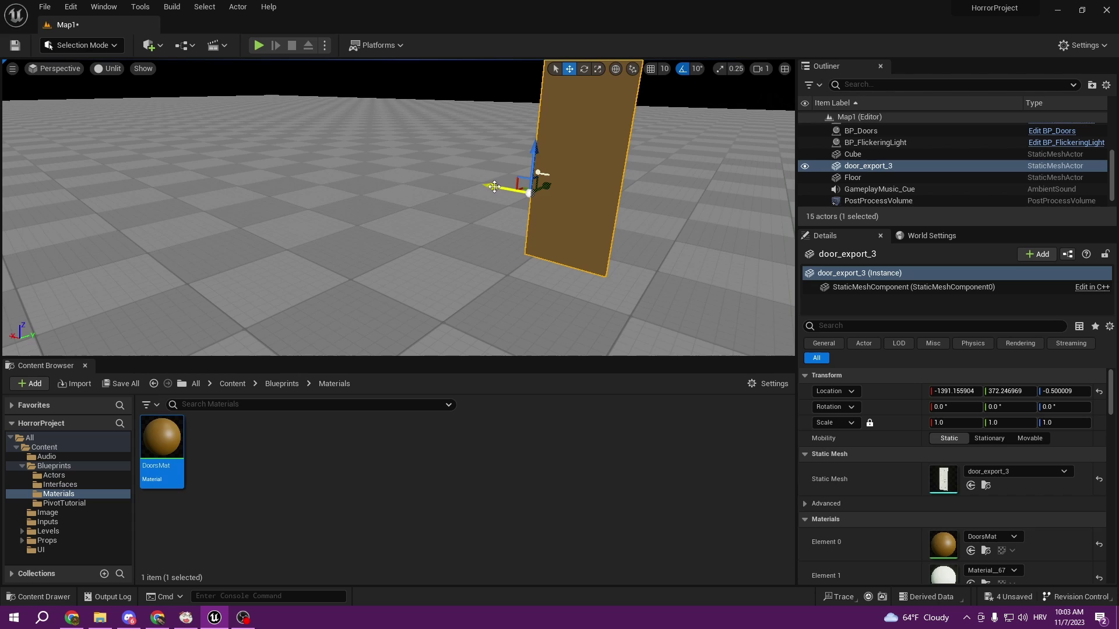
- Move the door across the floor to about X -1366, Y 509
right_click(587, 224)
mouse_move(670, 448)
click(793, 456)
right_drag(561, 277, 582, 268)
click(561, 265)
click(517, 249)
- Rotate the door 10° about its vertical Z axis
key(e)
mouse_move(529, 310)
mouse_down()
mouse_move(582, 312)
mouse_move(529, 310)
mouse_up()
mouse_move(471, 269)
mouse_down()
mouse_move(600, 300)
mouse_move(512, 264)
mouse_move(471, 269)
mouse_move(502, 261)
mouse_move(600, 282)
mouse_move(464, 259)
mouse_move(457, 275)
mouse_up()
click(617, 250)
key(a)
right_drag(617, 251, 690, 243)
click(412, 236)
- Examine the door and the location of its pivot at the base from several angles
key(w)
scroll(425, 265, up, 4)
middle_drag(451, 301, 489, 348)
scroll(450, 281, down, 2)
scroll(451, 281, up, 2)
middle_drag(451, 281, 378, 251)
scroll(446, 278, down, 1)
right_drag(446, 279, 473, 260)
- Open the Actors folder inside Blueprints
click(282, 383)
double_click(162, 449)
right_click(474, 439)
click(521, 236)
key(Return)
key(Delete)
click(402, 482)
- Create a new Blueprint class with Actor as its parent in the Actors folder
right_click(465, 448)
click(518, 130)
click(438, 193)
- Name the new Actor blueprint PivotDoors and open it for editing
text(Do)
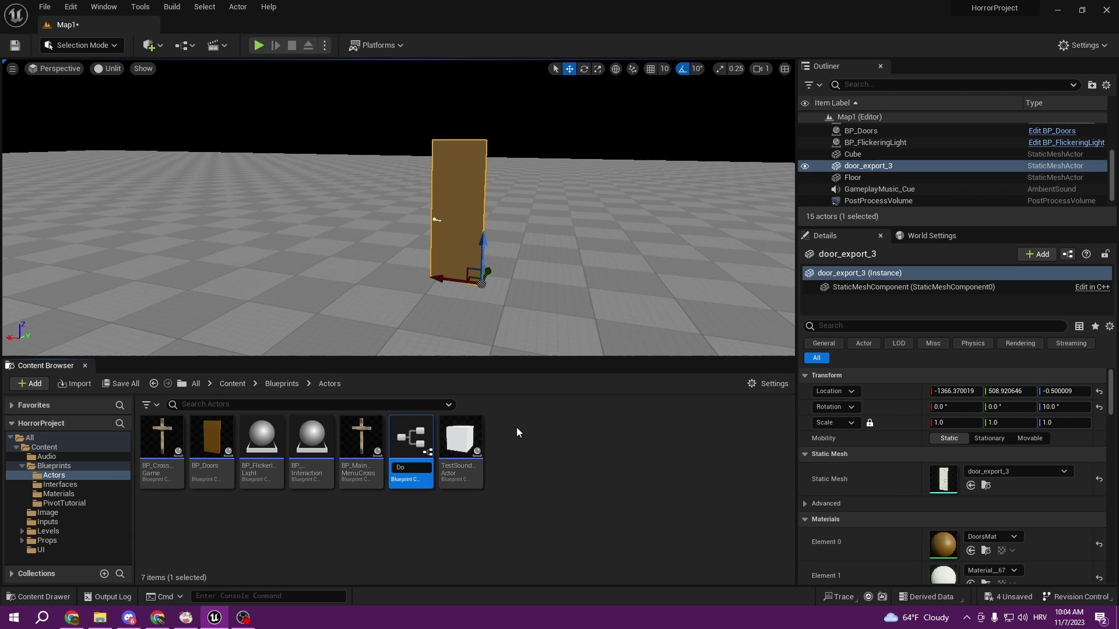
key(BackSpace)
key(BackSpace)
text(Sketc)
key(BackSpace)
key(BackSpace)
key(BackSpace)
key(BackSpace)
key(BackSpace)
text(PivotDoors)
key(Return)
key(Return)
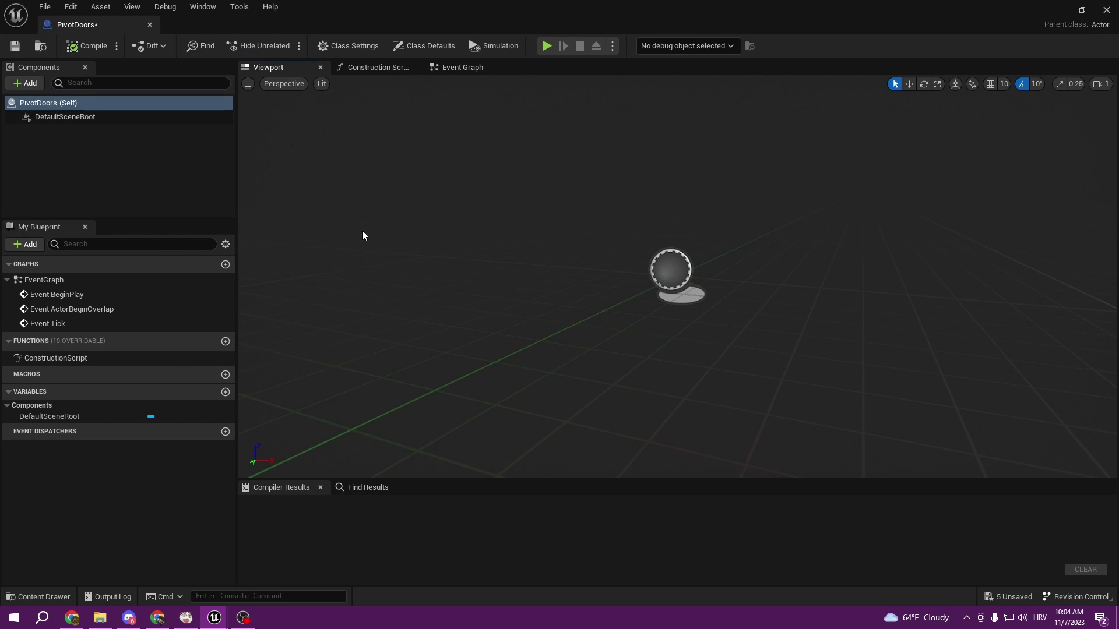
- Add a Static Mesh component named Doors to the blueprint
click(25, 83)
click(45, 199)
text(Doors)
key(Return)
- Show the component details and assign the door mesh to the Doors component
click(203, 6)
click(227, 43)
click(993, 310)
click(1009, 475)
- Move the Doors mesh sideways so it stands clear of the blueprint's default scene root
key(s)
mouse_move(616, 261)
right_down()
mouse_move(512, 257)
mouse_move(614, 250)
right_up()
right_drag(426, 248, 448, 248)
drag(545, 277, 748, 265)
scroll(411, 235, up, 4)
right_drag(396, 230, 297, 215)
key(w)
key(s)
- Add a Scene component to the blueprint, keeping the name Scene
click(25, 84)
click(162, 178)
click(26, 83)
text(sce)
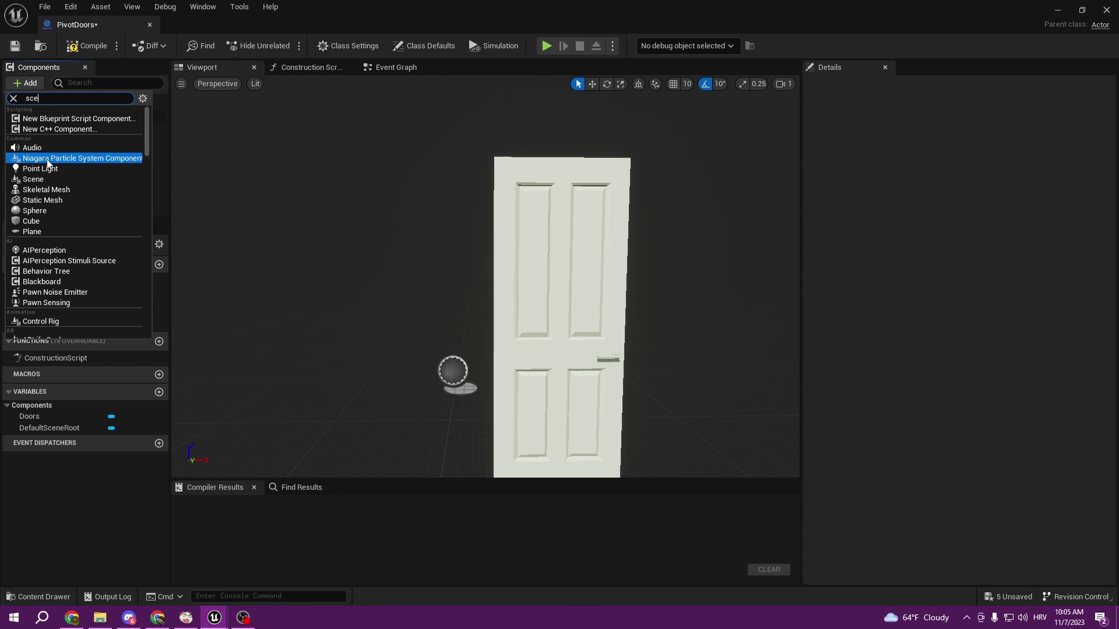
click(47, 151)
key(Return)
- Move the Scene component down toward the base of the door and check its place in the component hierarchy
right_drag(570, 328, 595, 364)
drag(432, 266, 437, 349)
click(477, 365)
drag(73, 147, 76, 138)
click(74, 133)
click(100, 146)
click(103, 133)
- Place the Scene component near the door's lower hinge-side corner at about X 87, Y -56, Z -145
scroll(471, 295, up, 2)
scroll(472, 296, down, 3)
right_drag(473, 297, 488, 317)
scroll(488, 317, up, 1)
drag(485, 423, 501, 387)
click(53, 146)
drag(54, 145, 59, 132)
drag(489, 368, 527, 366)
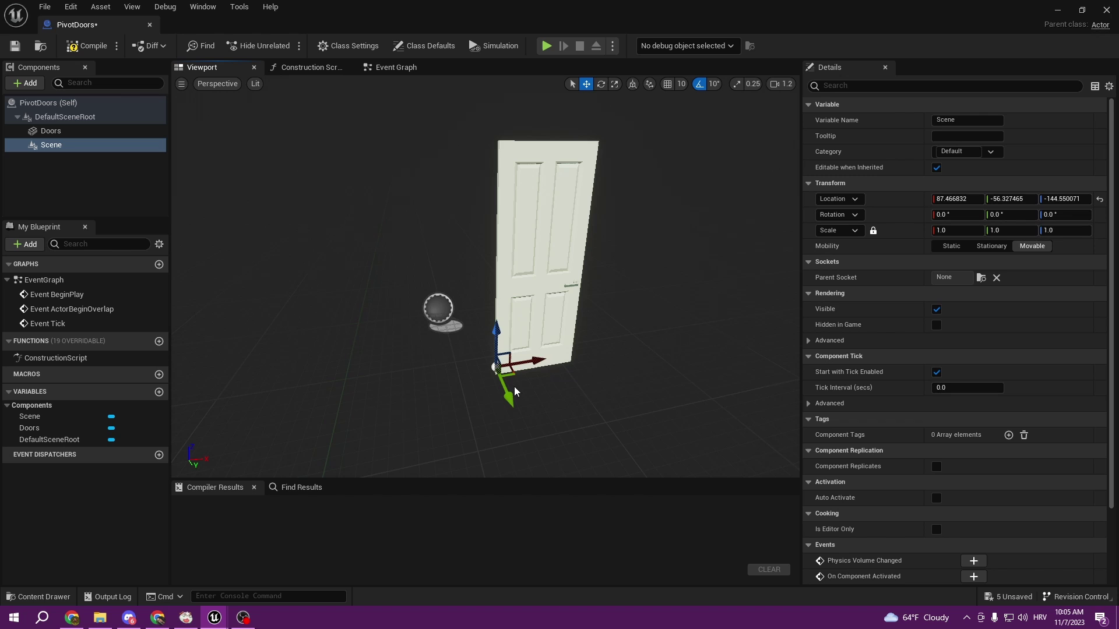
- Bring the Scene component onto the door's lower hinge-side corner at about X 48, Y 116, Z -2
scroll(555, 427, up, 3)
right_drag(555, 427, 689, 431)
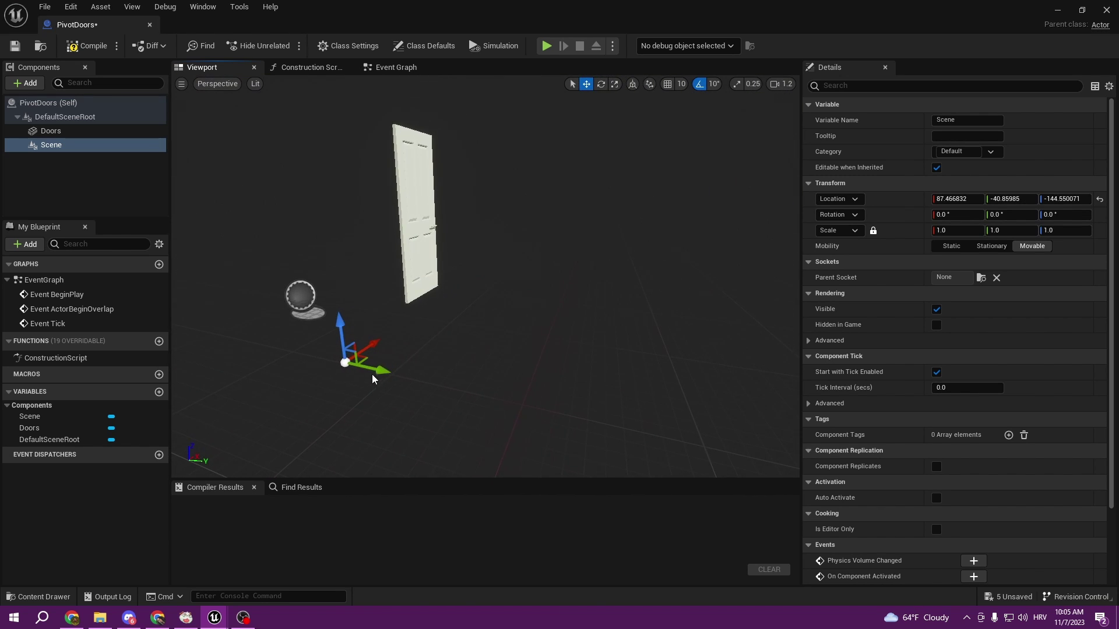
drag(372, 372, 406, 290)
click(427, 304)
click(103, 144)
drag(441, 304, 448, 306)
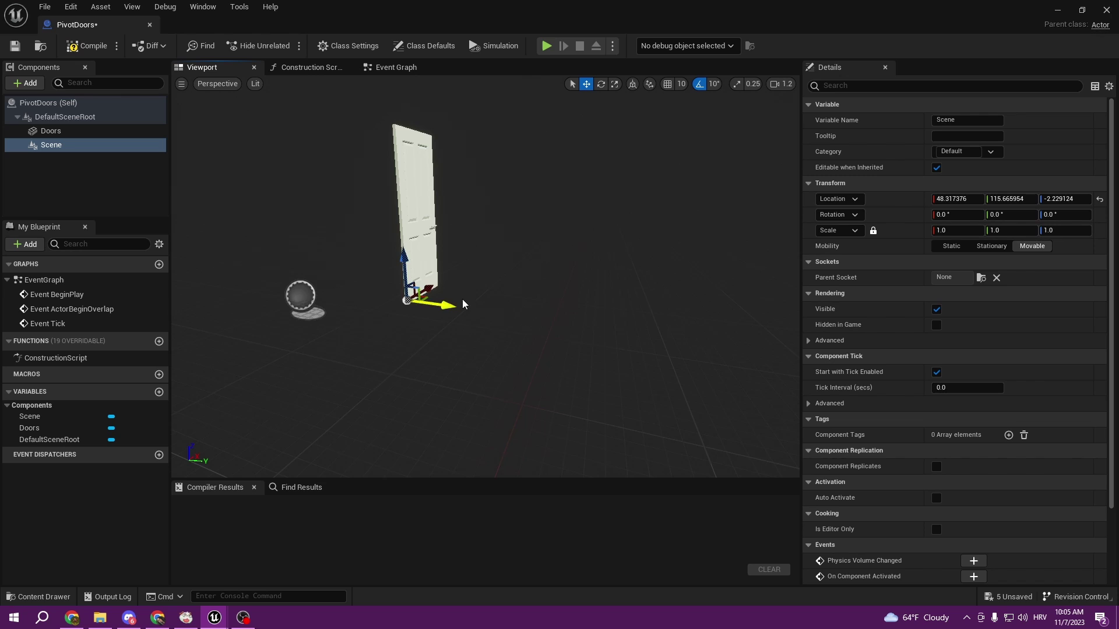
- Adjust the Scene component along its axes to bring it closer to the door's bottom hinge edge
scroll(437, 321, up, 6)
right_drag(354, 349, 326, 350)
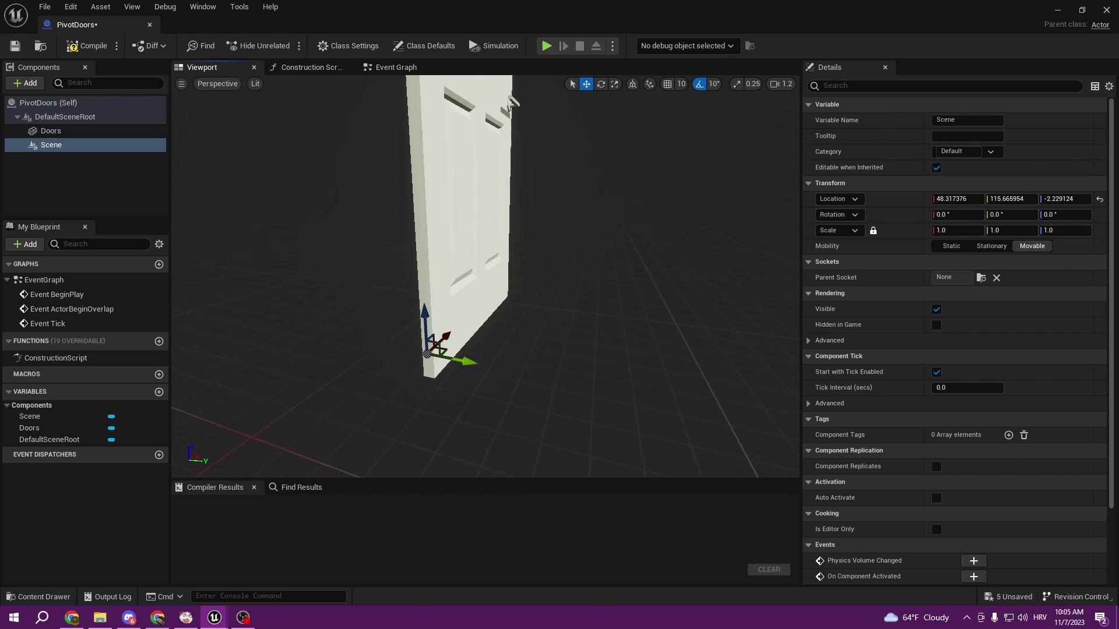
drag(467, 362, 515, 374)
drag(459, 297, 411, 337)
drag(398, 381, 459, 396)
drag(423, 328, 386, 417)
- Fine-tune the Scene component at the door's bottom hinge corner to about X 36, Y 127, Z 2
right_drag(386, 417, 566, 420)
drag(457, 271, 453, 270)
right_drag(475, 272, 507, 272)
mouse_move(427, 268)
right_down()
mouse_move(338, 267)
mouse_move(495, 262)
mouse_move(417, 273)
right_up()
drag(336, 336, 467, 348)
mouse_move(542, 323)
right_down()
mouse_move(466, 329)
mouse_move(583, 323)
mouse_move(541, 328)
right_up()
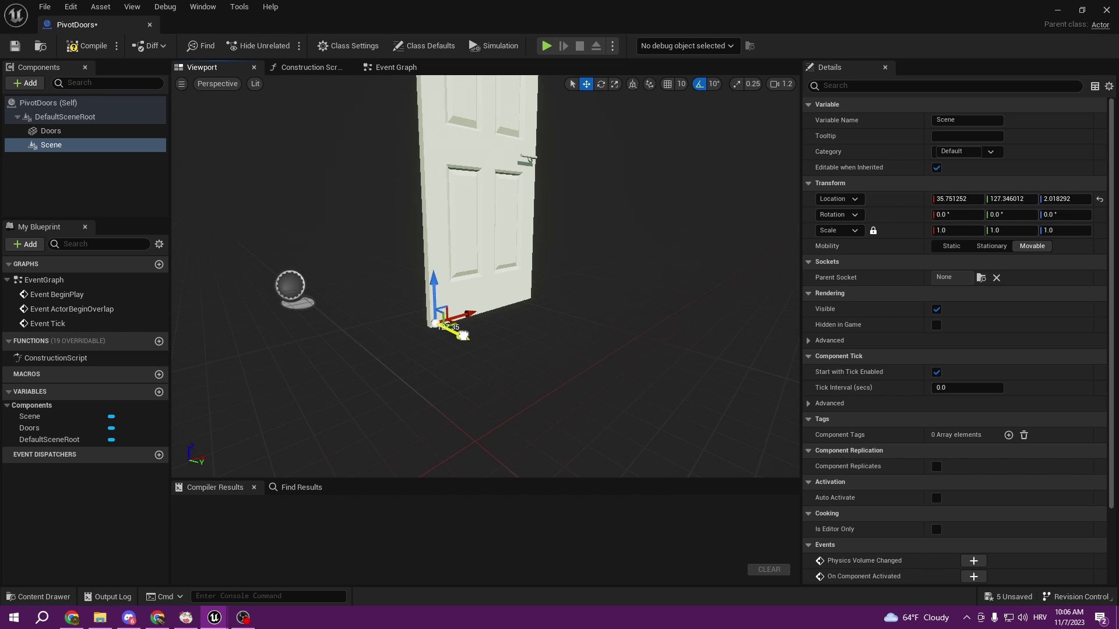